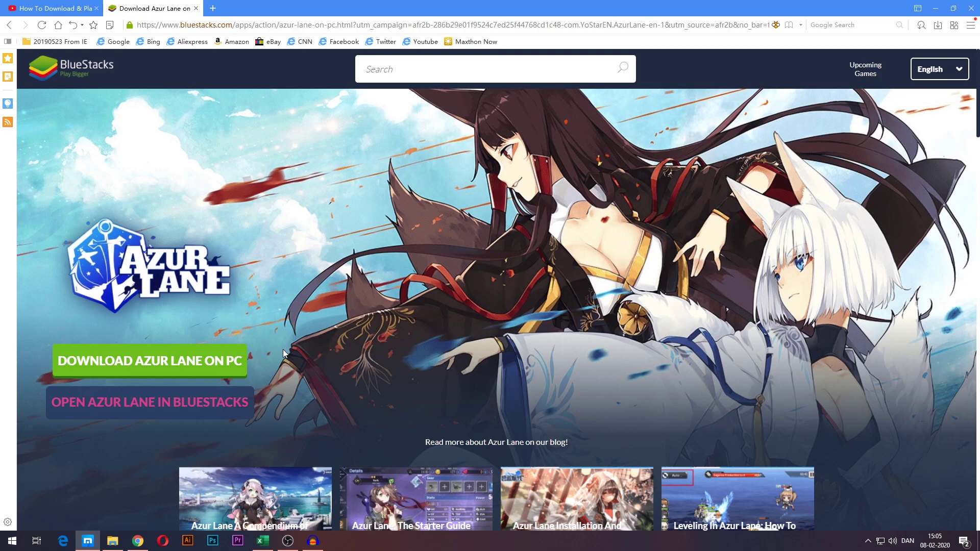
Download the Azur Lane PC installer from the BlueStacks page and install it with the default options
{"action": "left_click", "coordinate": [166, 368]}
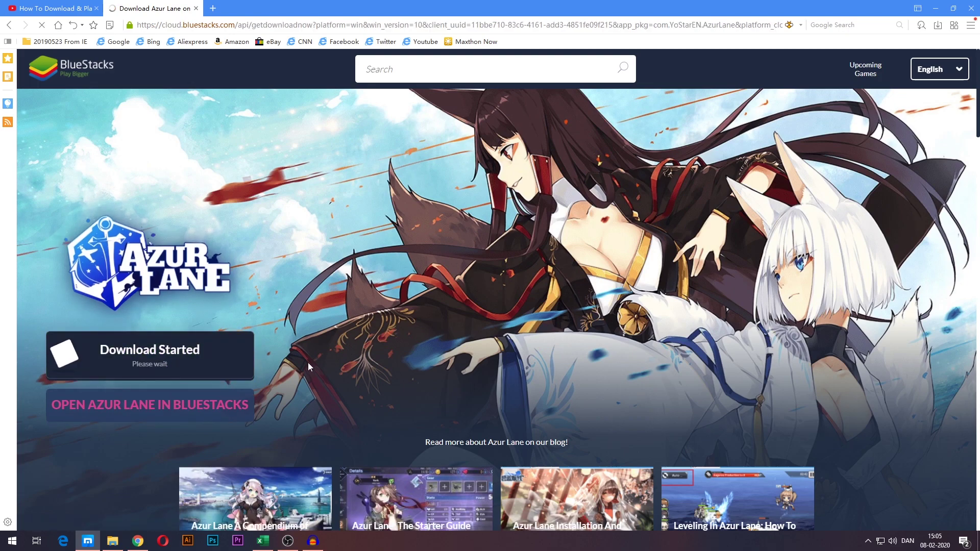
{"action": "left_click", "coordinate": [595, 331]}
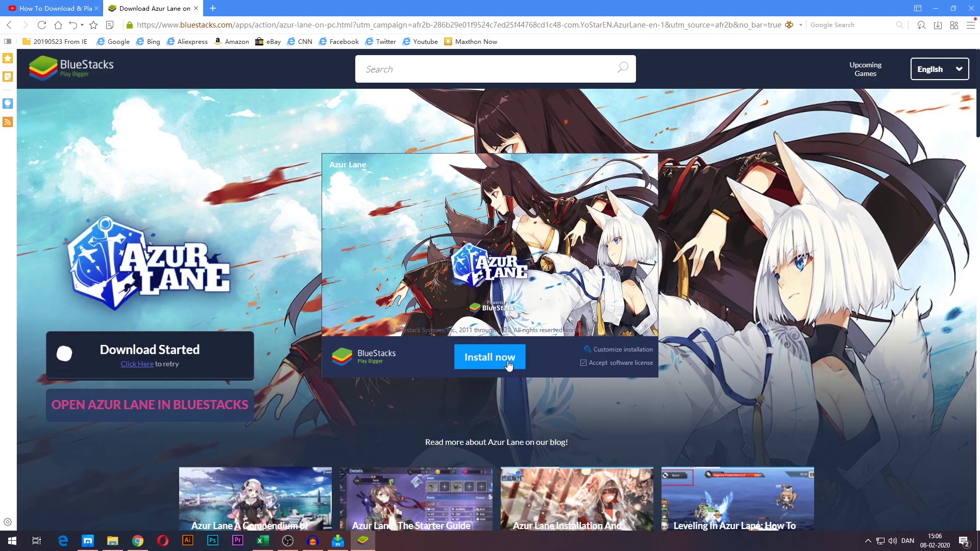
{"action": "left_click", "coordinate": [508, 364]}
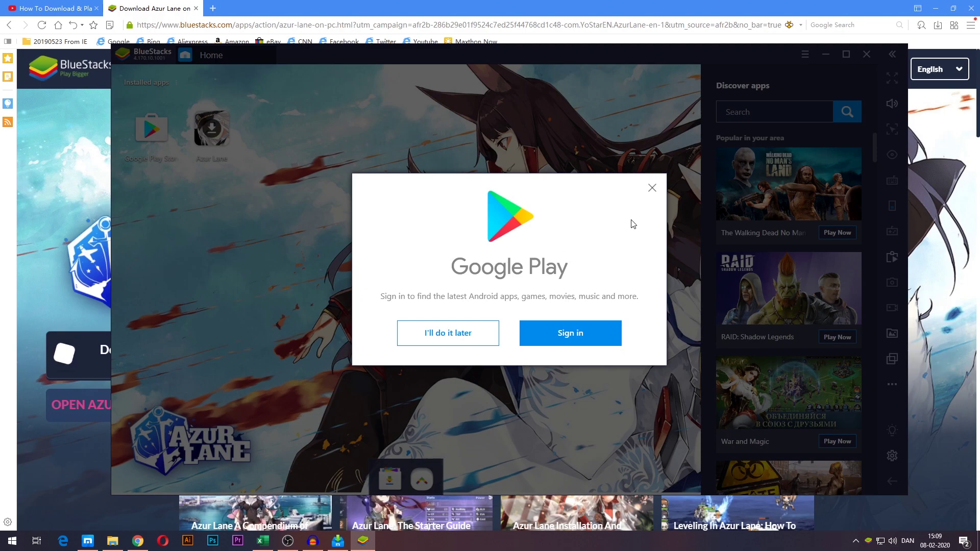
Dismiss the initial Google Play prompt, then sign in from the Azur Lane shortcut and install the game
{"action": "left_click", "coordinate": [652, 188]}
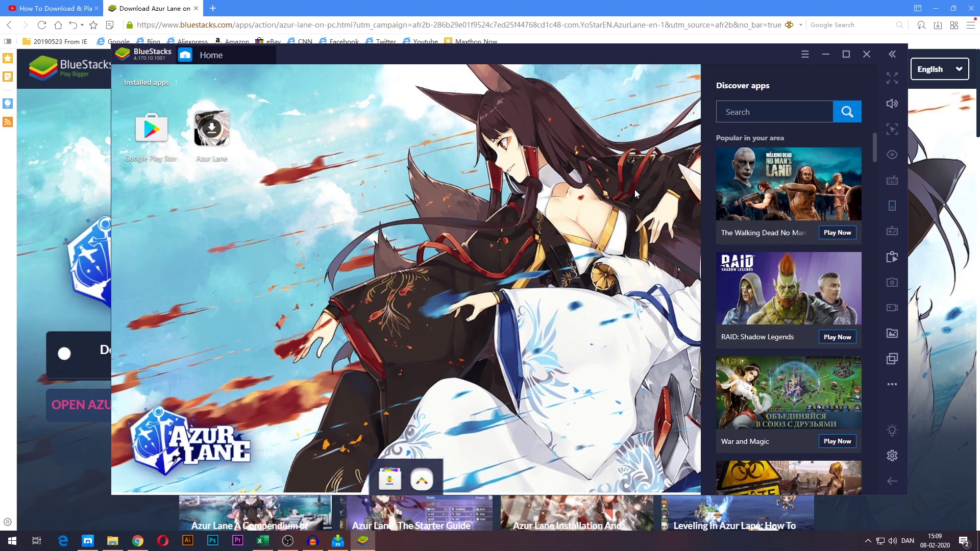
{"action": "left_click", "coordinate": [212, 132]}
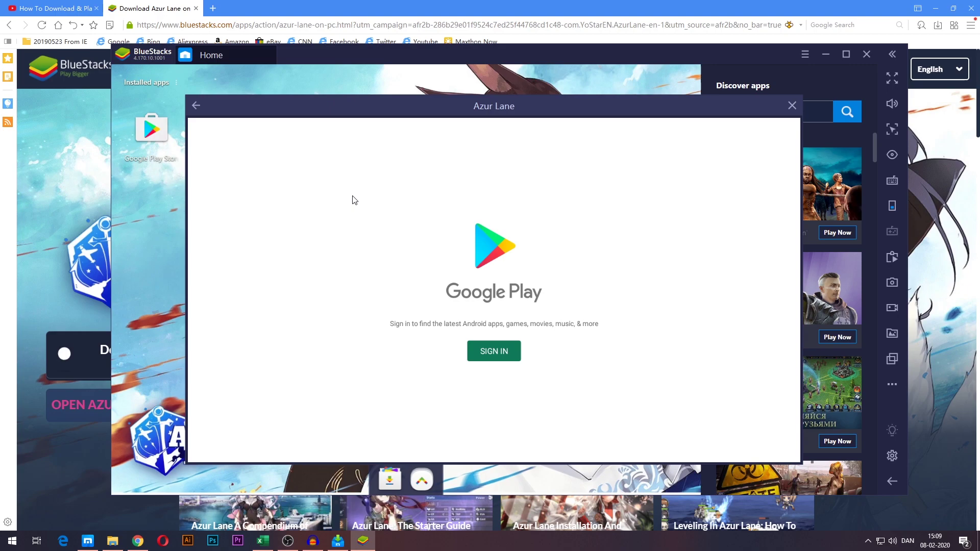
{"action": "left_click", "coordinate": [495, 357]}
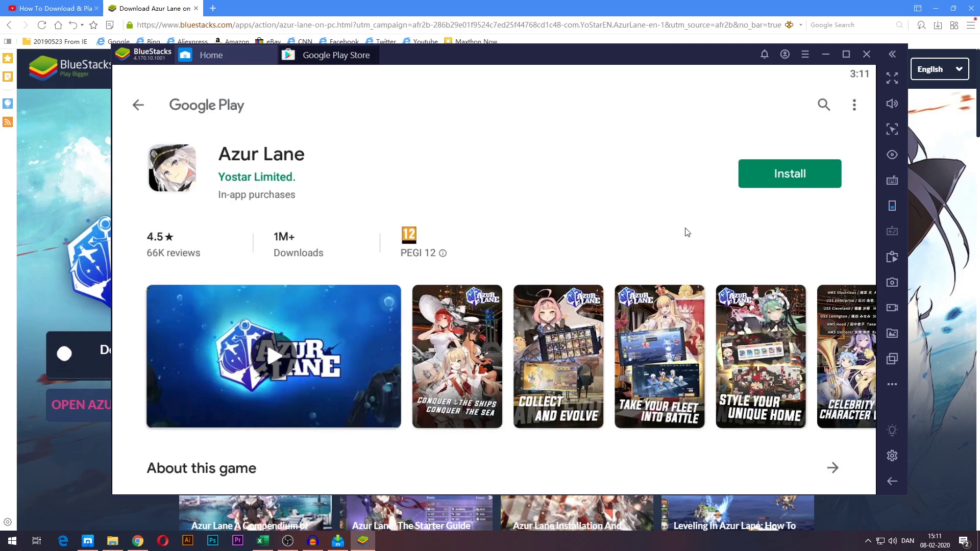
{"action": "left_click", "coordinate": [785, 185]}
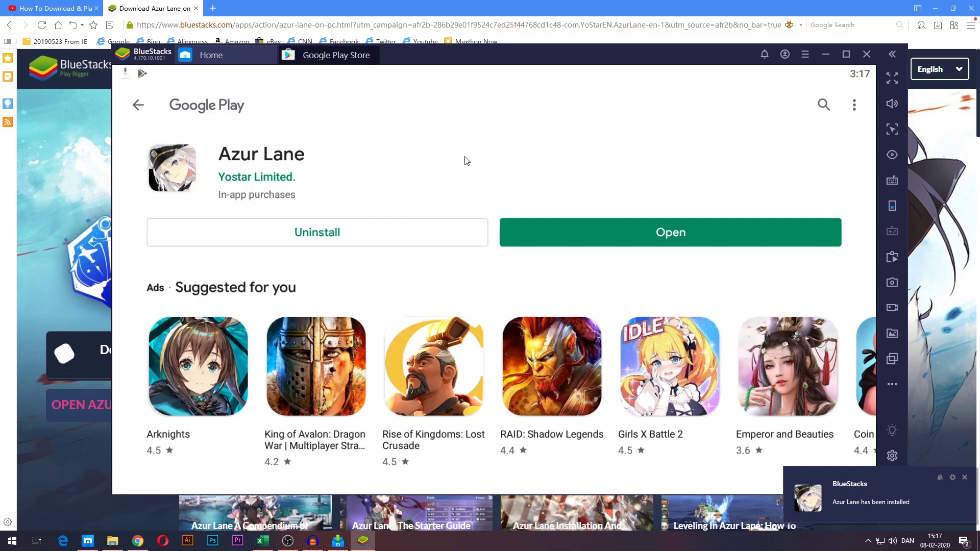
Launch Azur Lane from the emulator's home screen, grant the storage permission and accept the game's update download
{"action": "left_click", "coordinate": [376, 50]}
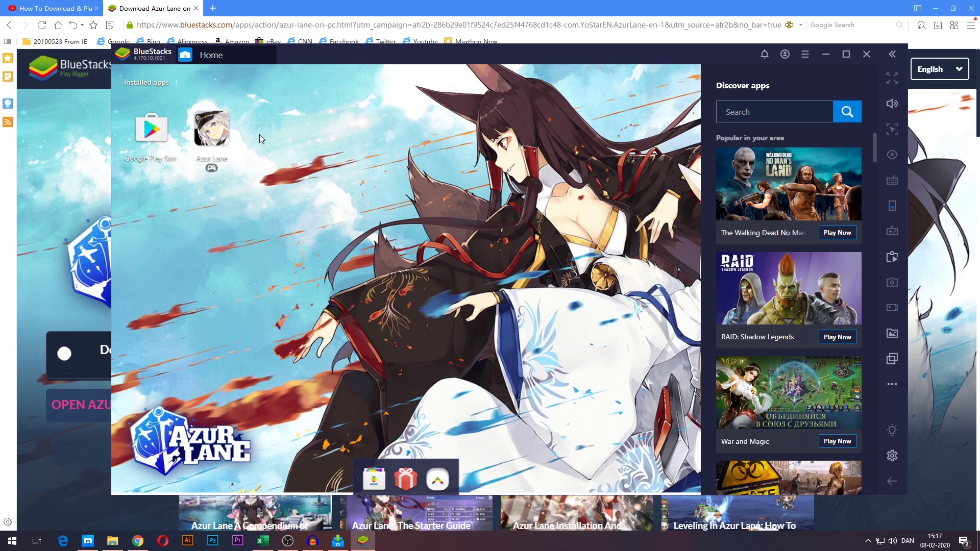
{"action": "left_click", "coordinate": [218, 138]}
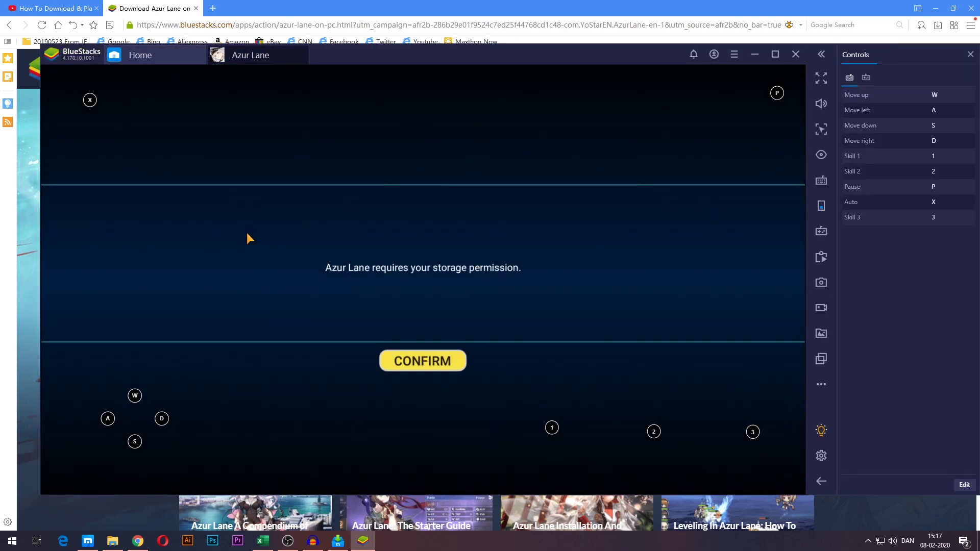
{"action": "left_click", "coordinate": [422, 361]}
{"action": "left_click", "coordinate": [580, 305]}
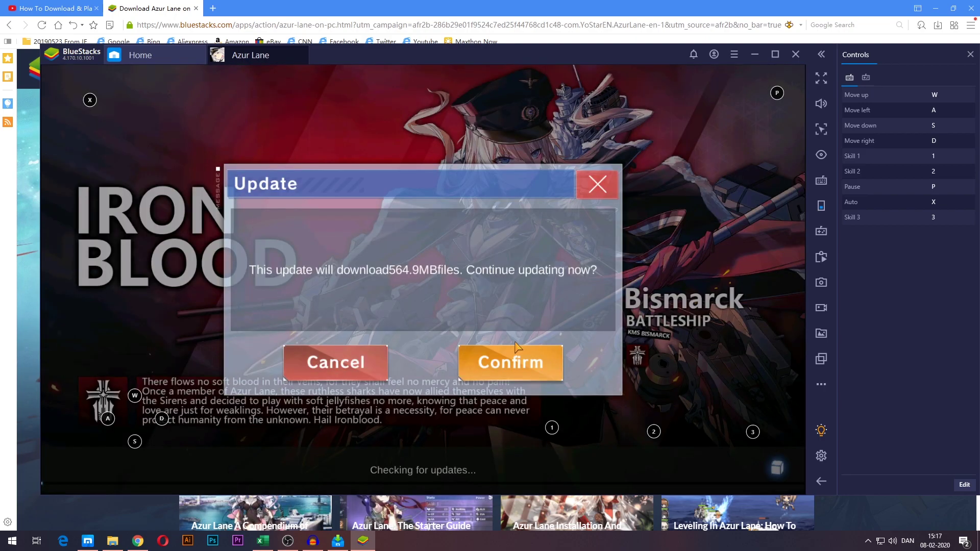
{"action": "left_click", "coordinate": [510, 363]}
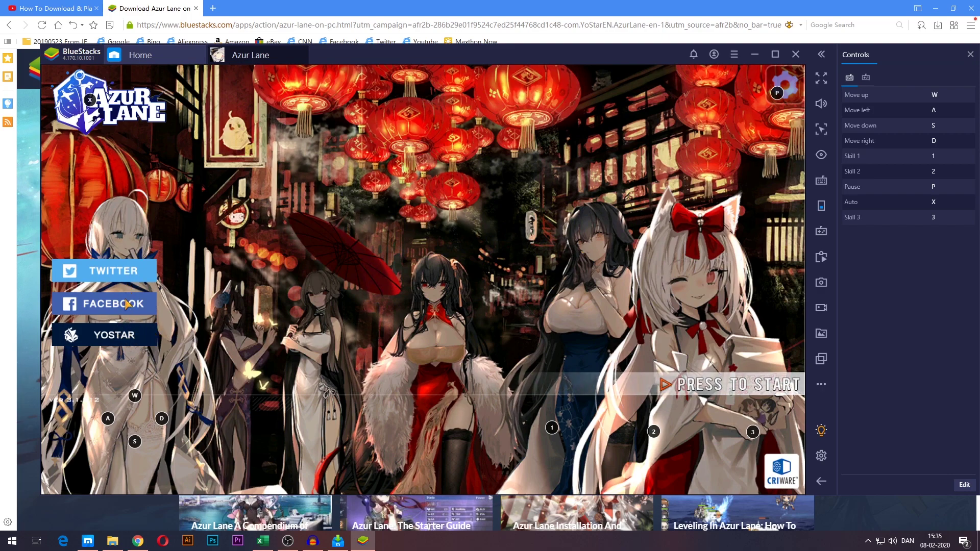
Choose the Yostar login and open its e-mail field for entry
{"action": "left_click", "coordinate": [121, 339]}
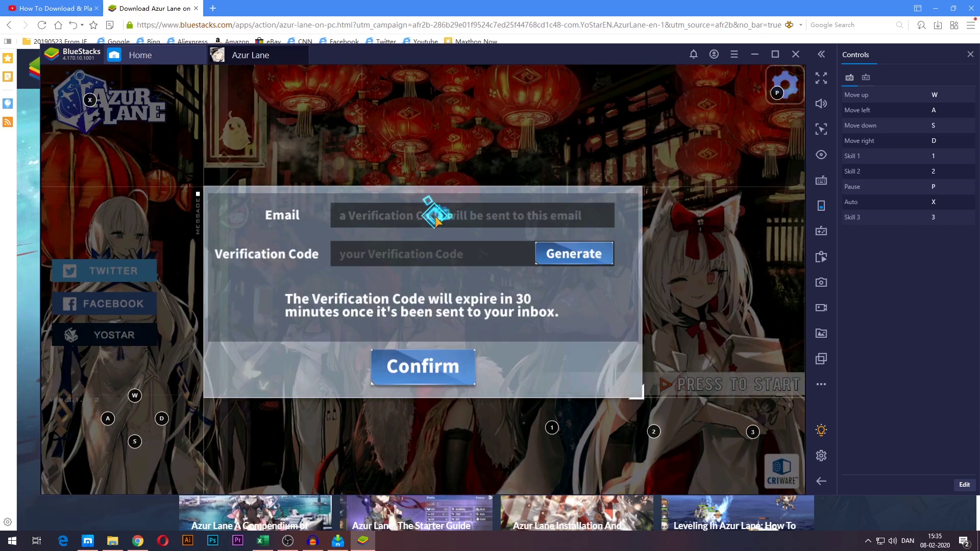
{"action": "left_click", "coordinate": [437, 219]}
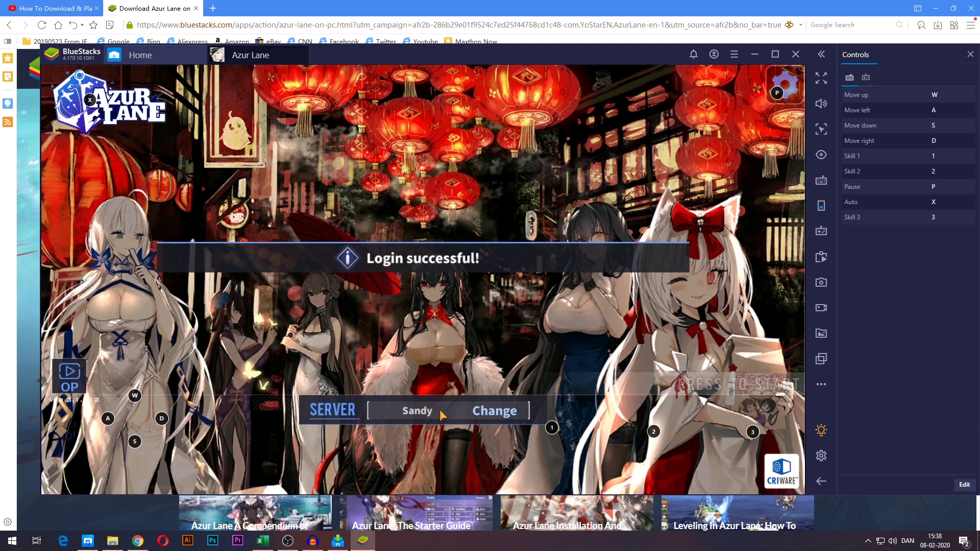
Change the game server to Lexington from the list of all servers
{"action": "left_click", "coordinate": [489, 414]}
{"action": "left_click", "coordinate": [195, 256]}
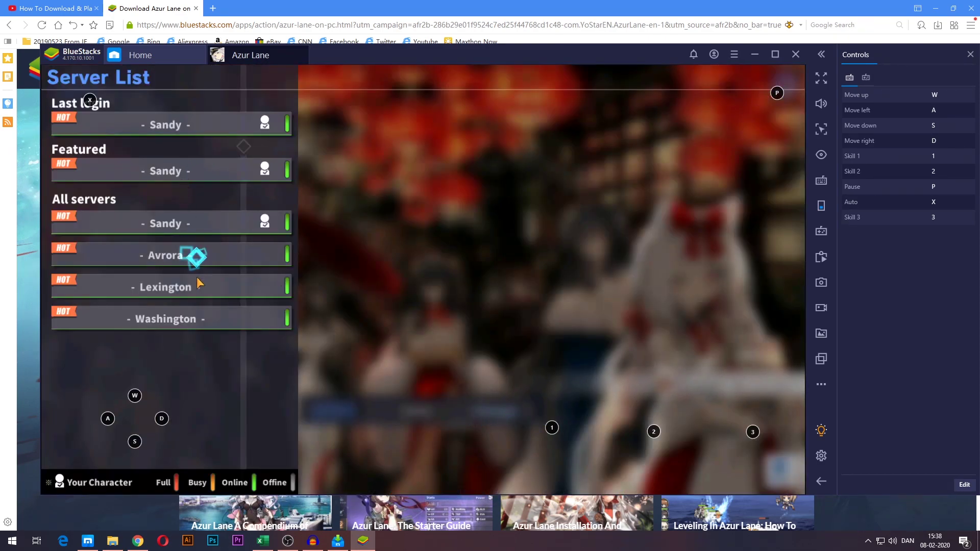
{"action": "scroll", "coordinate": [197, 275], "scroll_direction": "down", "scroll_amount": 2}
{"action": "scroll", "coordinate": [194, 278], "scroll_direction": "up", "scroll_amount": 2}
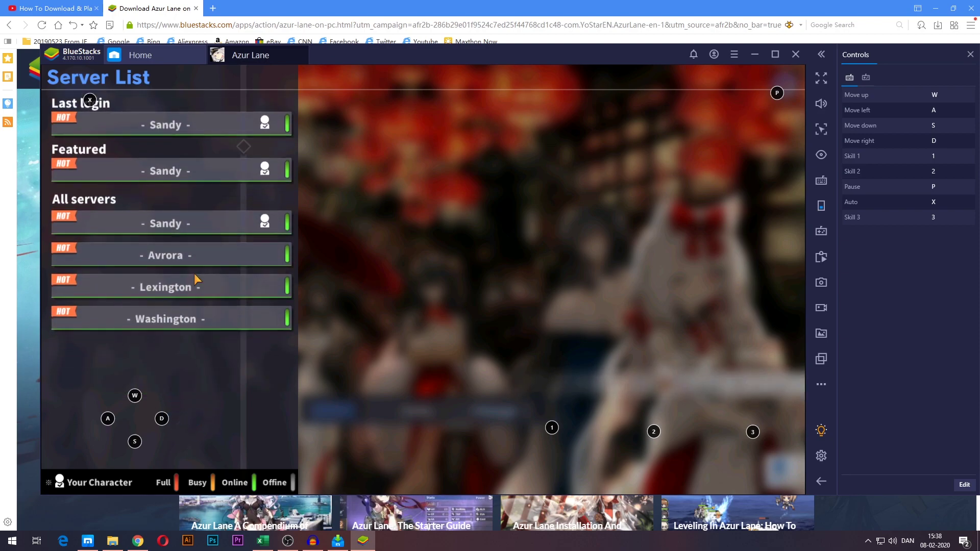
{"action": "left_click", "coordinate": [171, 286]}
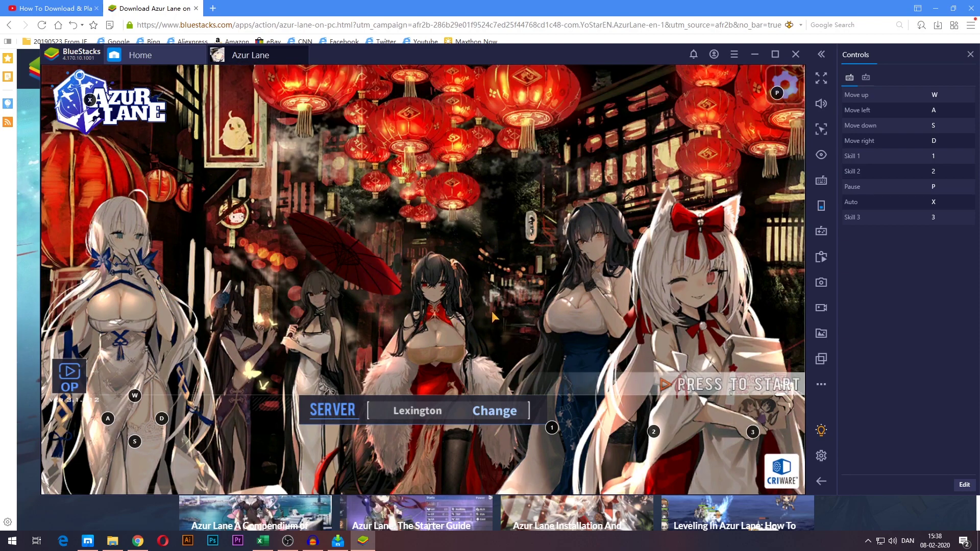
Start the game and dismiss the login reward and event windows to reach the main screen
{"action": "left_click", "coordinate": [562, 313]}
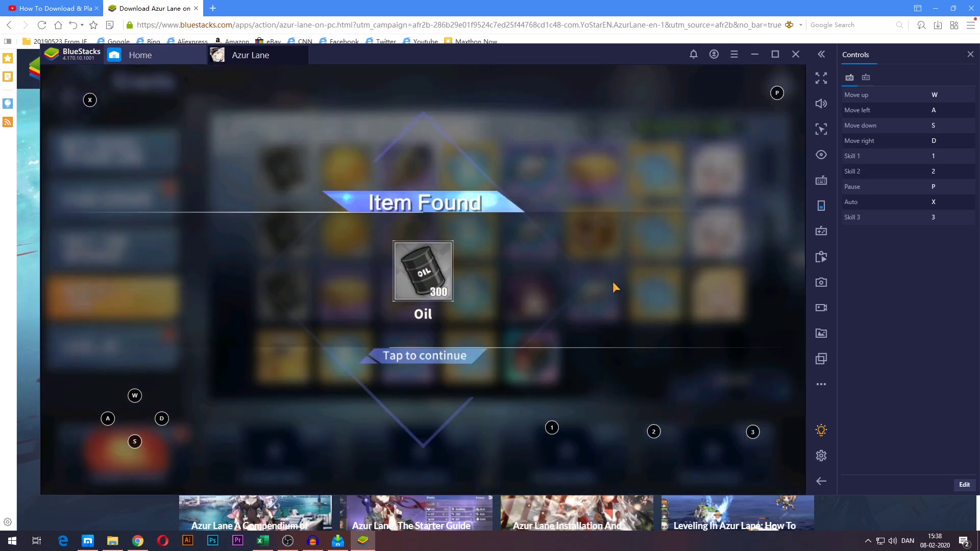
{"action": "left_click", "coordinate": [495, 355]}
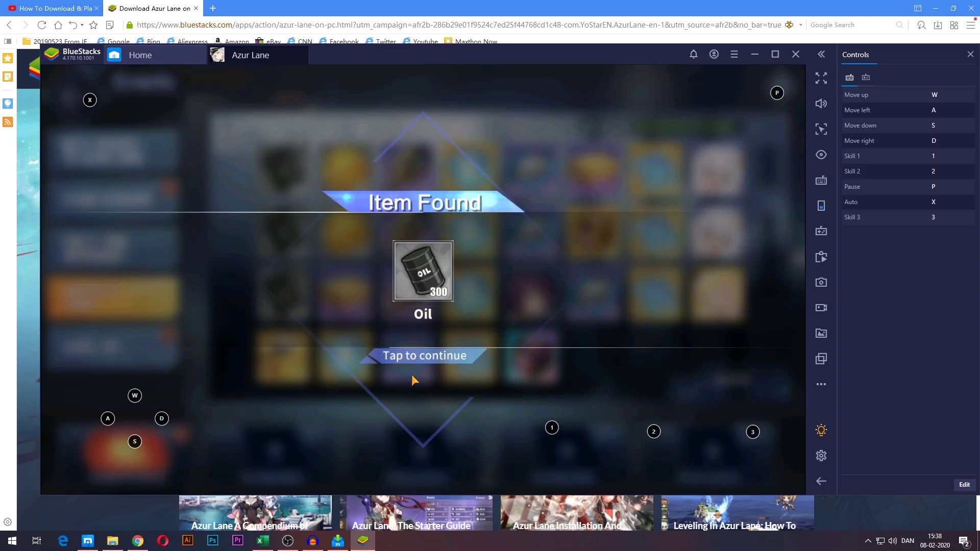
{"action": "left_click", "coordinate": [411, 377]}
{"action": "left_click", "coordinate": [308, 272]}
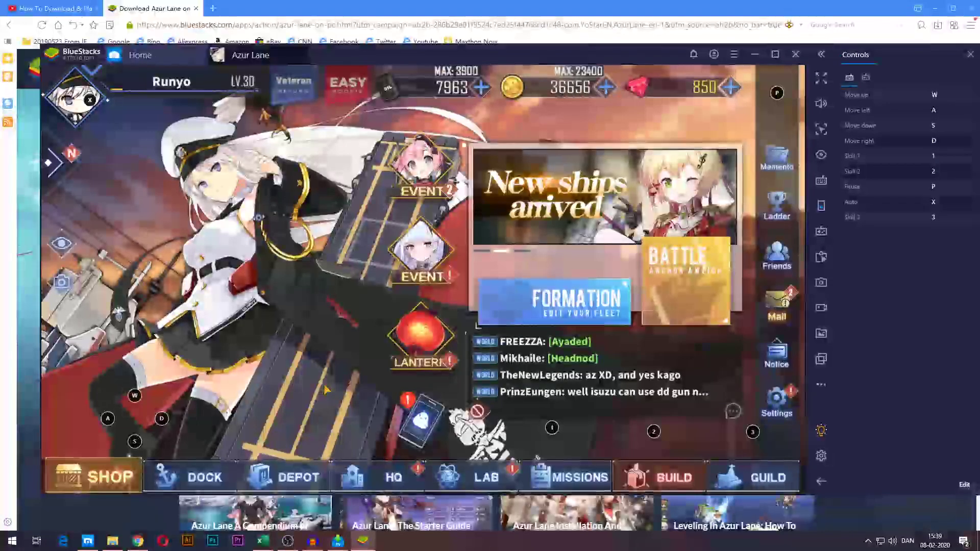
{"action": "left_click", "coordinate": [294, 357]}
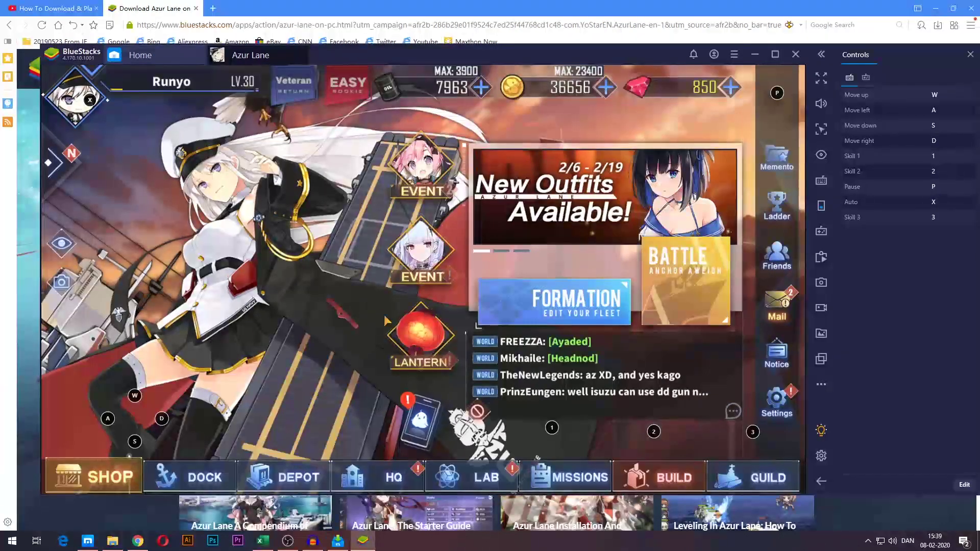
Examine the account binding options in the game's settings and return to the main screen
{"action": "left_click", "coordinate": [774, 400]}
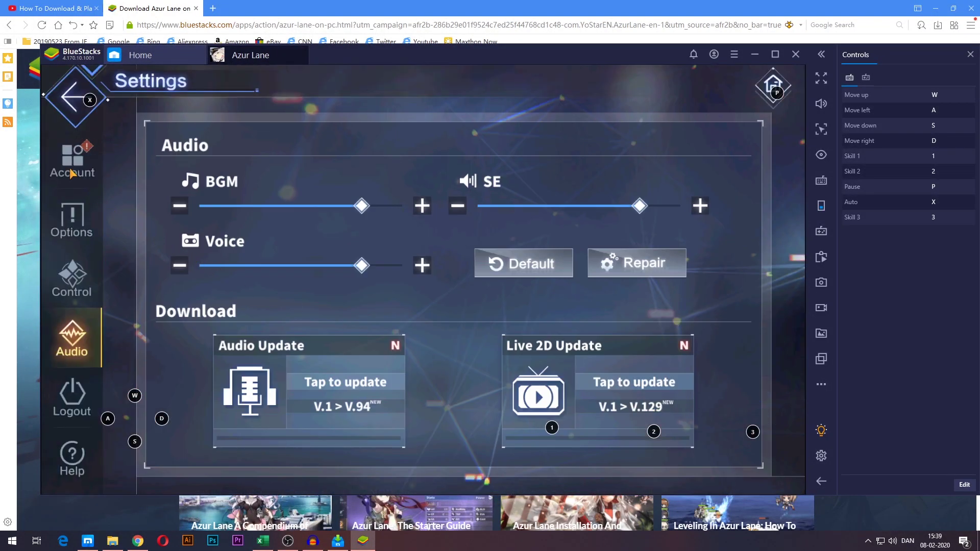
{"action": "left_click", "coordinate": [84, 154]}
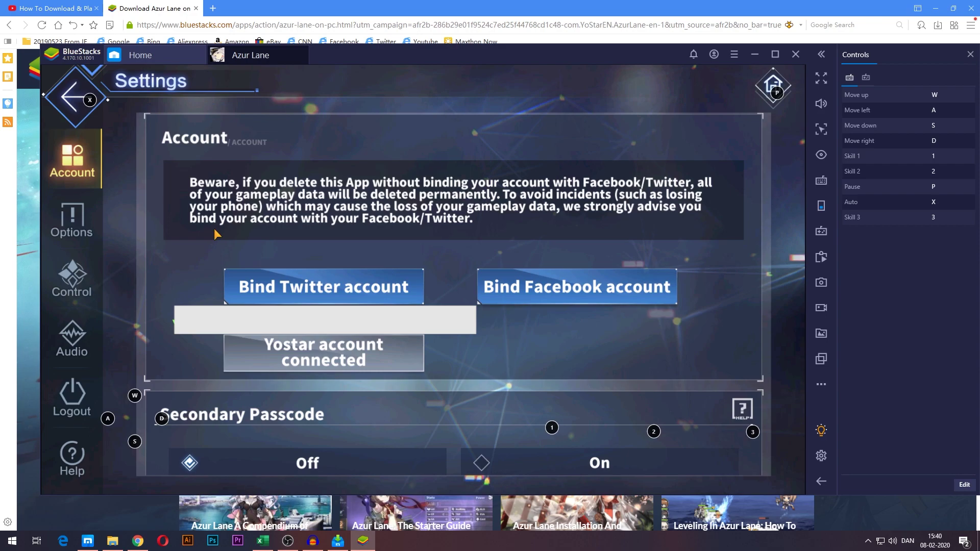
{"action": "left_click", "coordinate": [69, 105]}
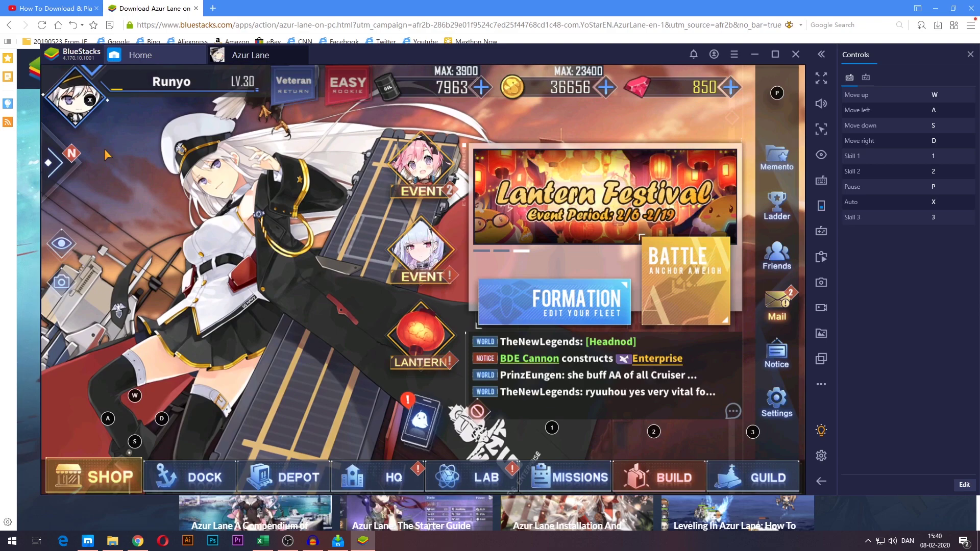
Start battle stage 4-1 Midnight Fright with Fleet 1
{"action": "left_click", "coordinate": [677, 294]}
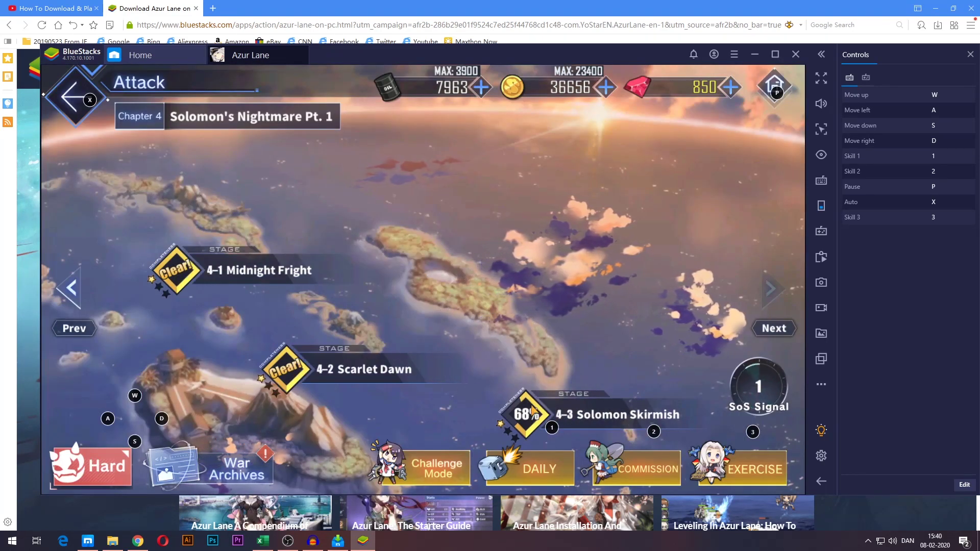
{"action": "left_click", "coordinate": [188, 279]}
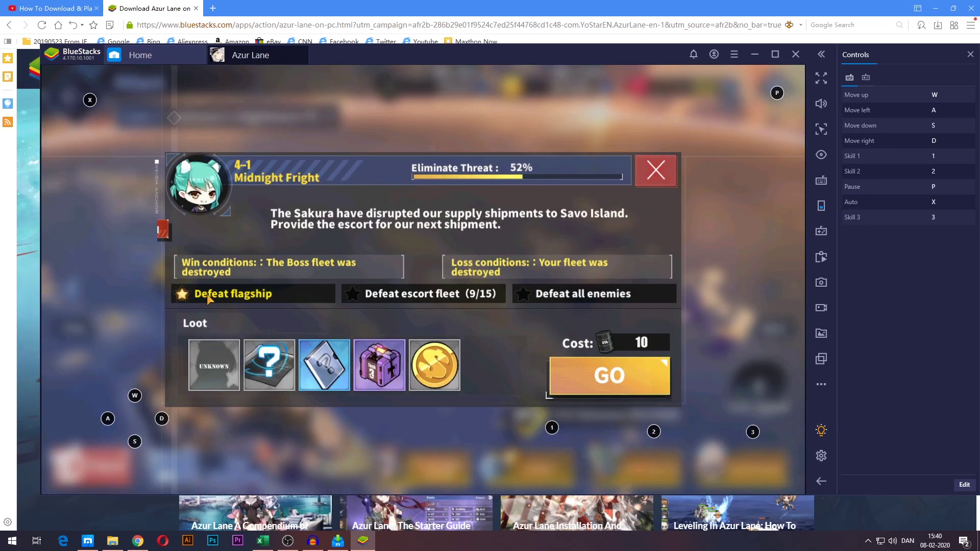
{"action": "left_click", "coordinate": [616, 383]}
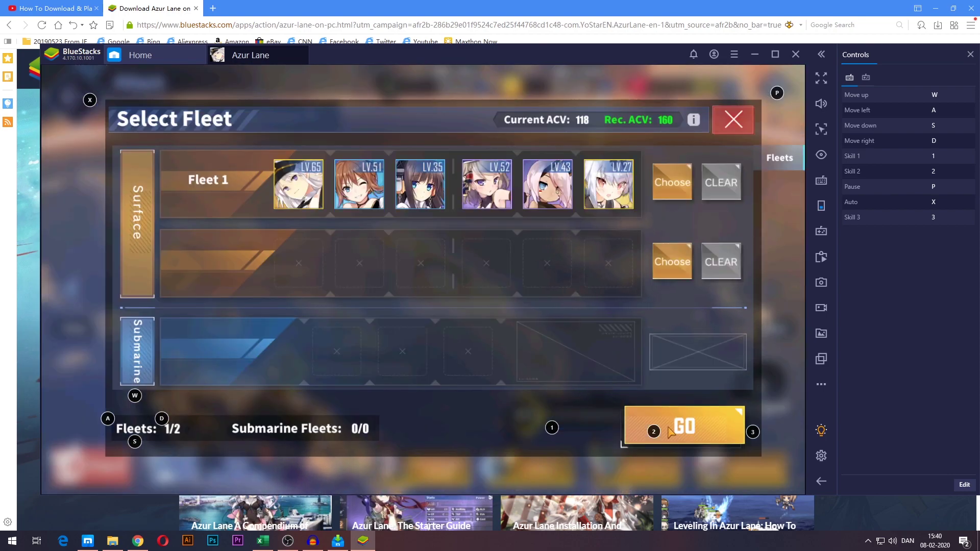
{"action": "left_click", "coordinate": [670, 431]}
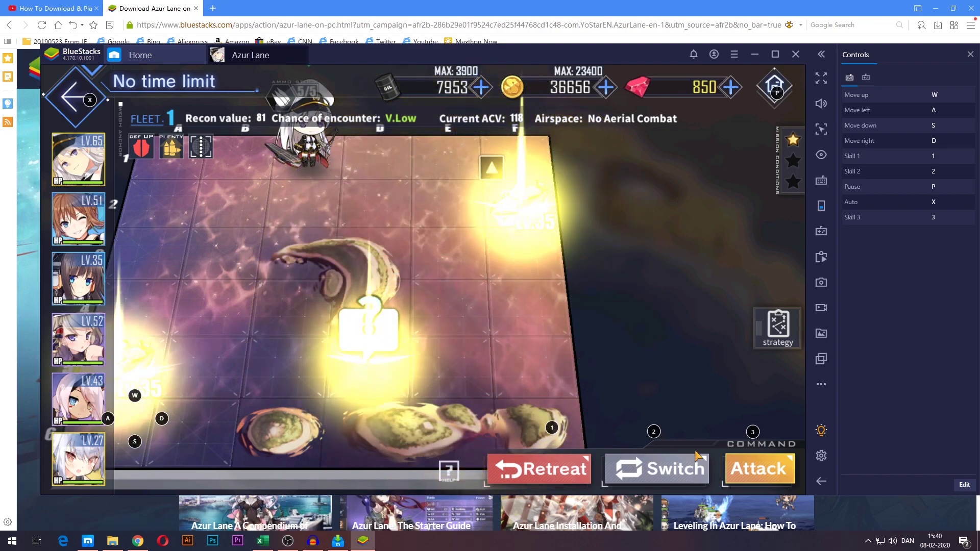
Maximize the emulator window and switch the game to full screen
{"action": "left_click", "coordinate": [775, 54]}
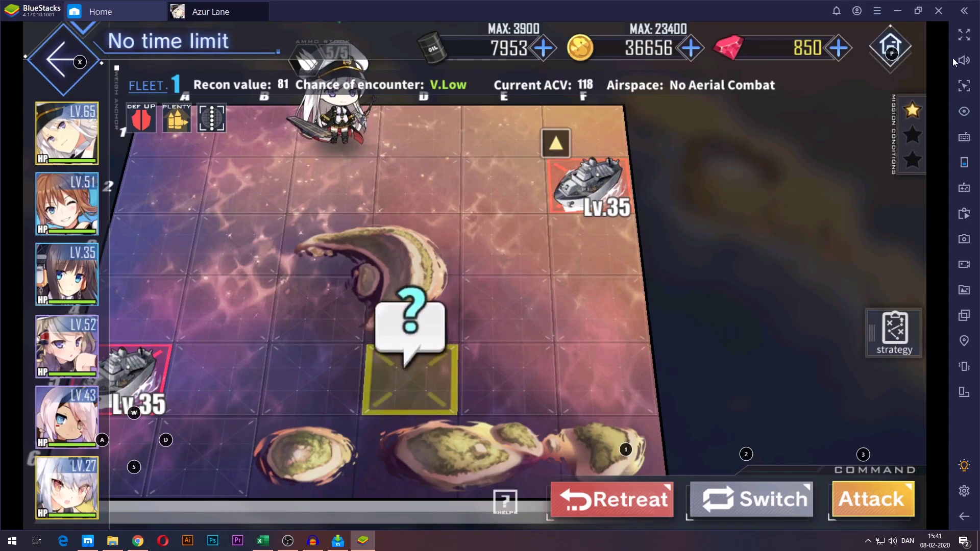
{"action": "left_click", "coordinate": [962, 37]}
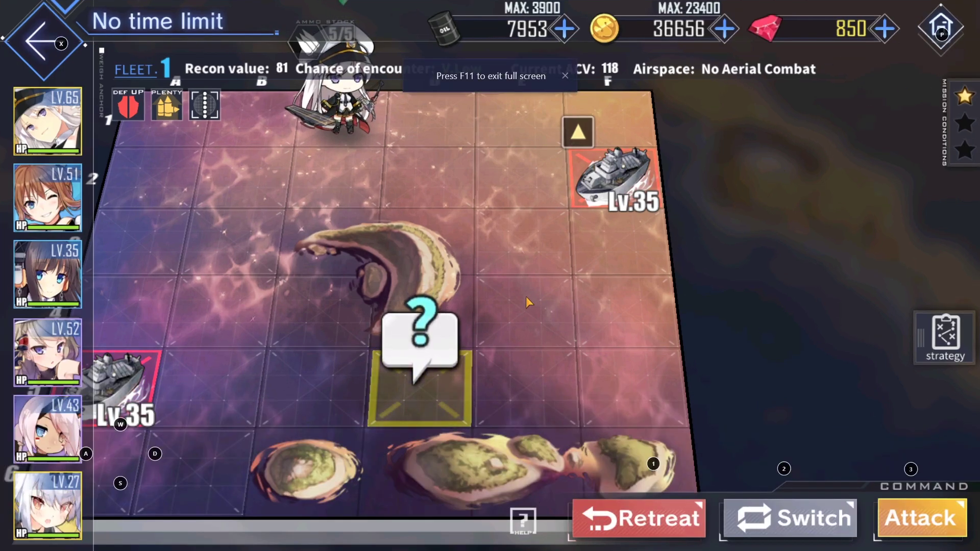
Move the fleet to the tile beside the question mark, then engage the nearby Lv.35 enemy in battle
{"action": "left_click", "coordinate": [525, 357]}
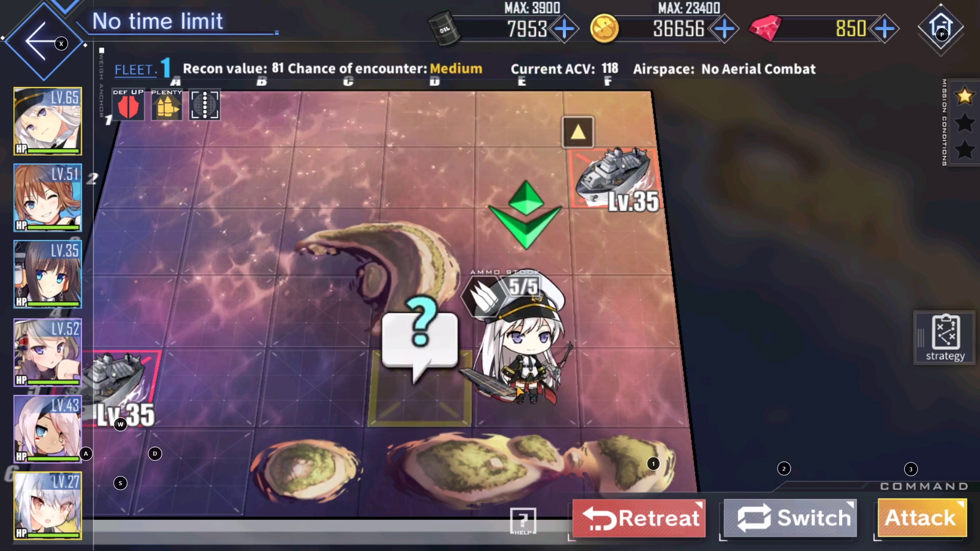
{"action": "left_click", "coordinate": [612, 225]}
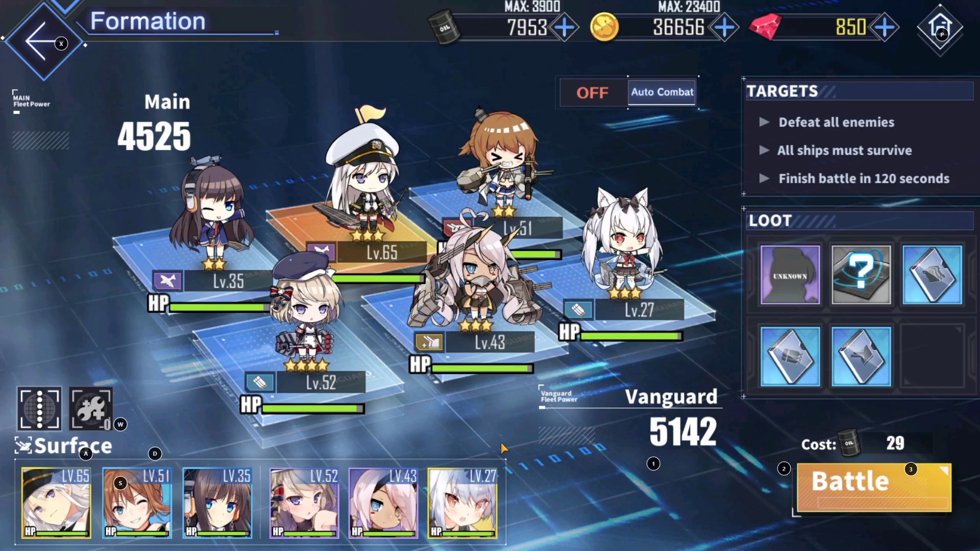
{"action": "key", "text": "3"}
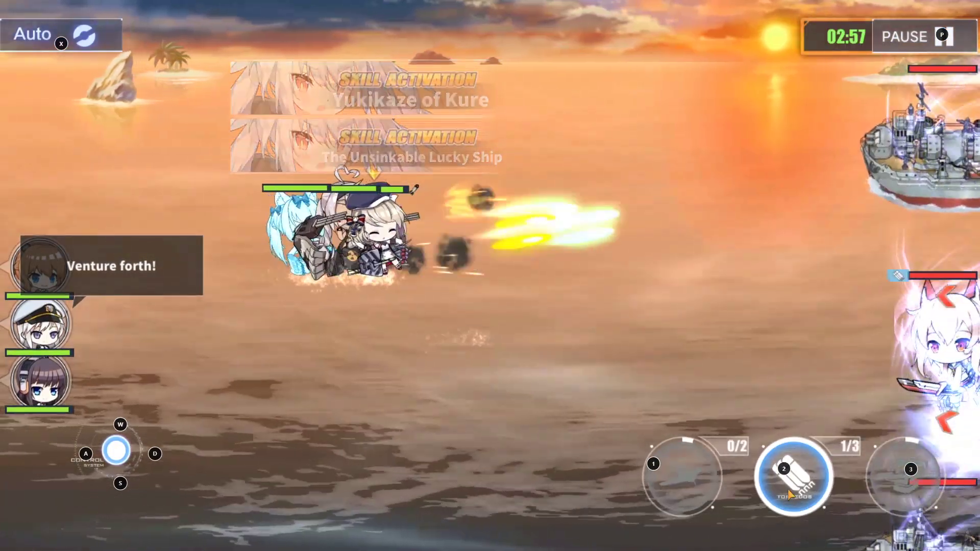
Steer the fleet around the enemy fire in all directions and launch the torpedoes during the battle
{"action": "key", "text": "s"}
{"action": "key", "text": "a"}
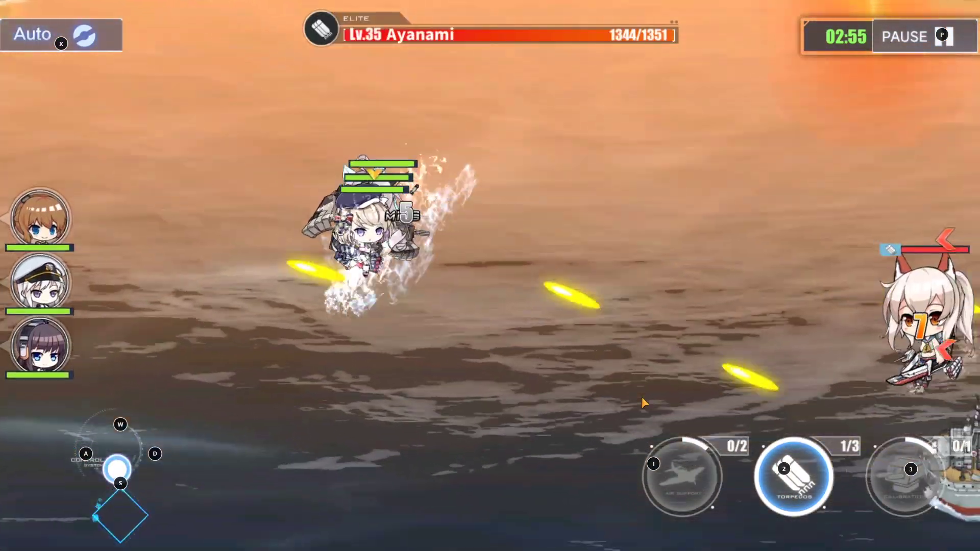
{"action": "key", "text": "d"}
{"action": "key", "text": "w"}
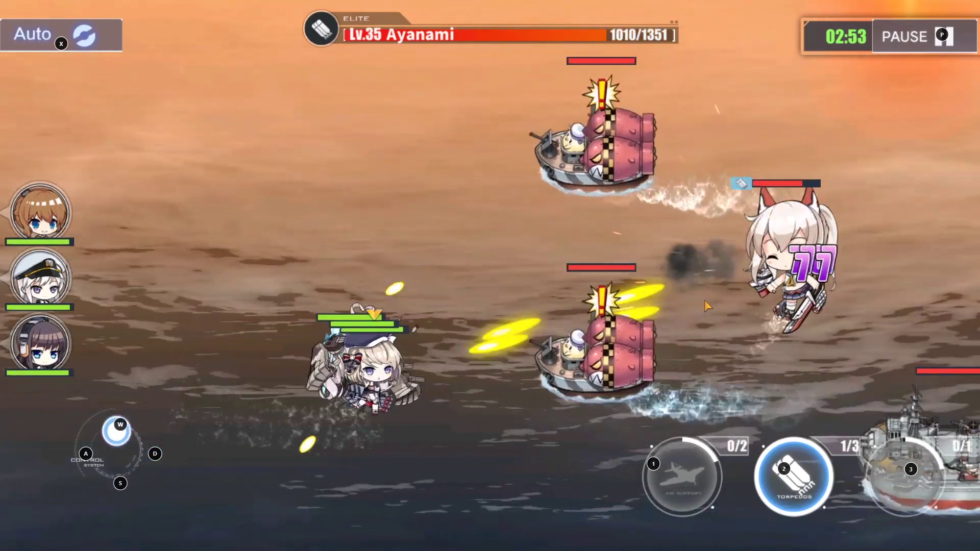
{"action": "key", "text": "d"}
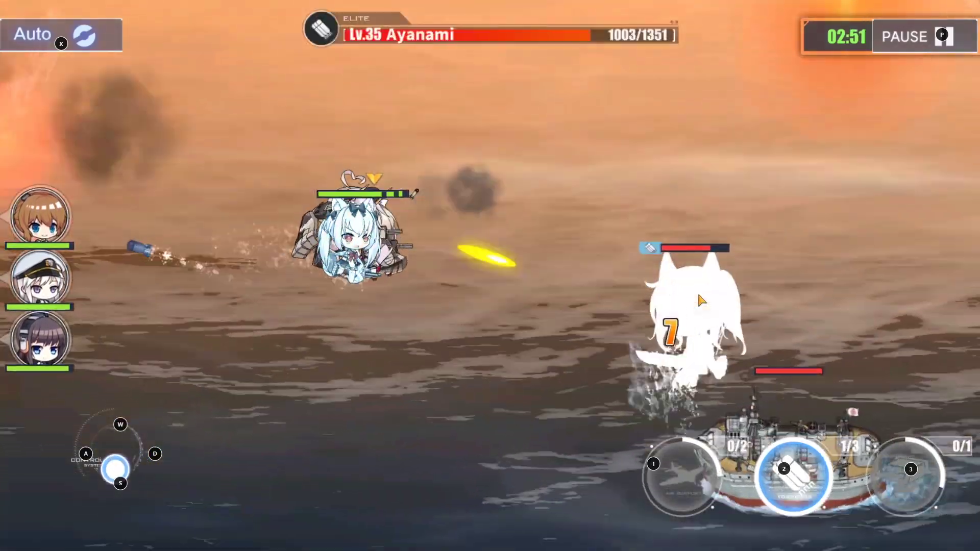
{"action": "key", "text": "s"}
{"action": "key", "text": "2"}
{"action": "key", "text": "w"}
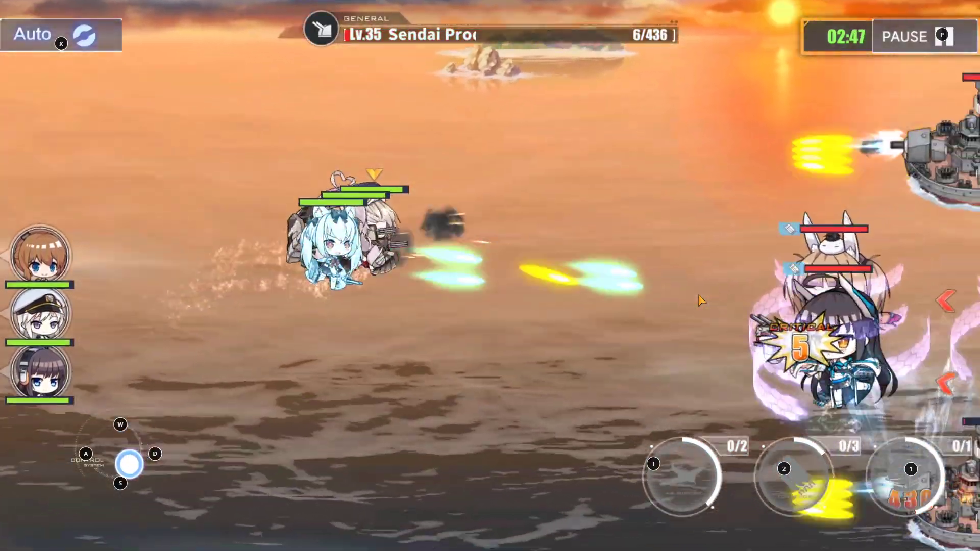
{"action": "key", "text": "a"}
{"action": "key", "text": "s"}
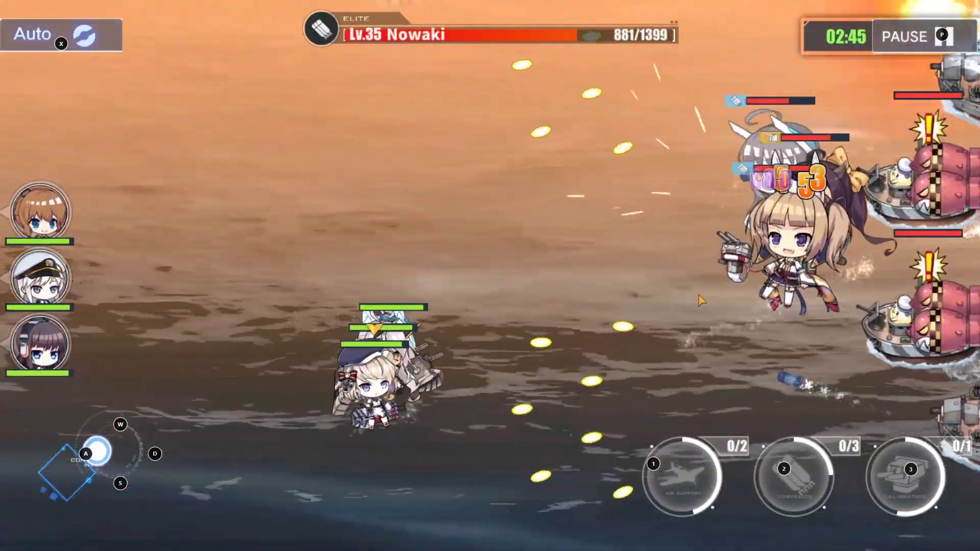
{"action": "key", "text": "d"}
{"action": "key", "text": "w"}
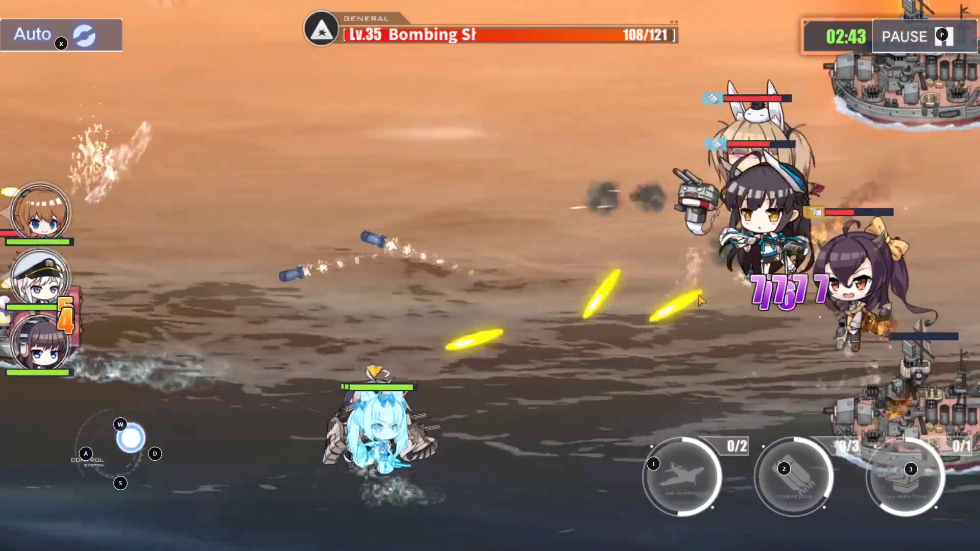